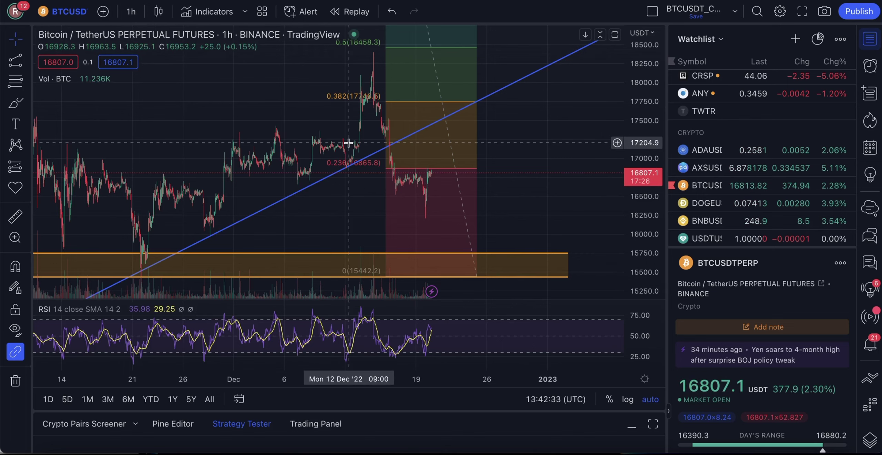
Step: Zoom the hourly BTC chart out and back in on the latest candles through the Fibonacci drop
scroll(348, 164, down, 2)
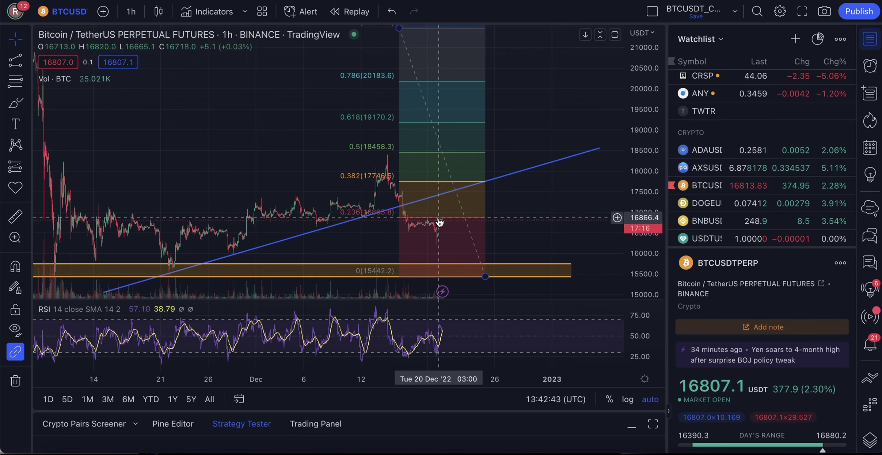
scroll(440, 222, up, 3)
scroll(363, 203, up, 1)
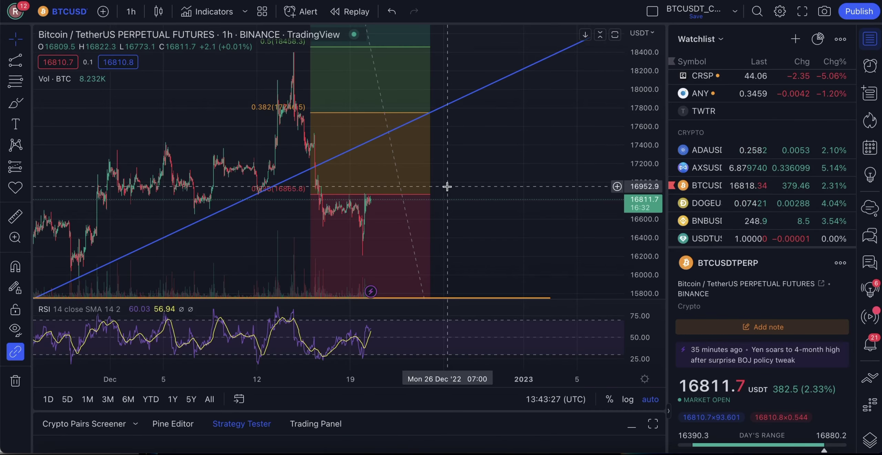
Step: Switch the BTC chart to 1-day candles over October–December 2022 and select the Fib drawing and trend line
drag(449, 187, 516, 164)
click(140, 15)
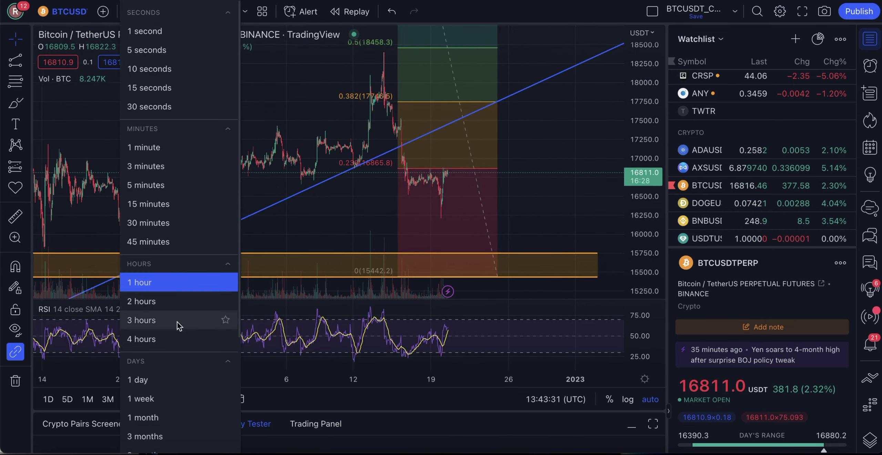
click(145, 380)
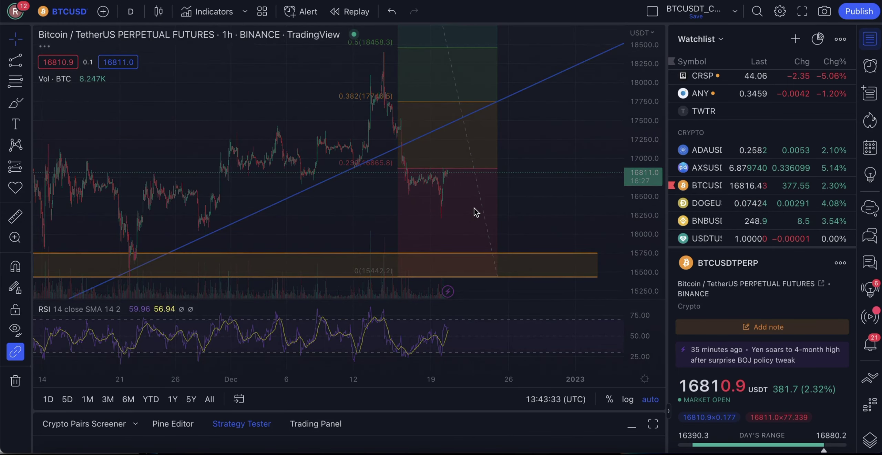
scroll(474, 207, right, 10)
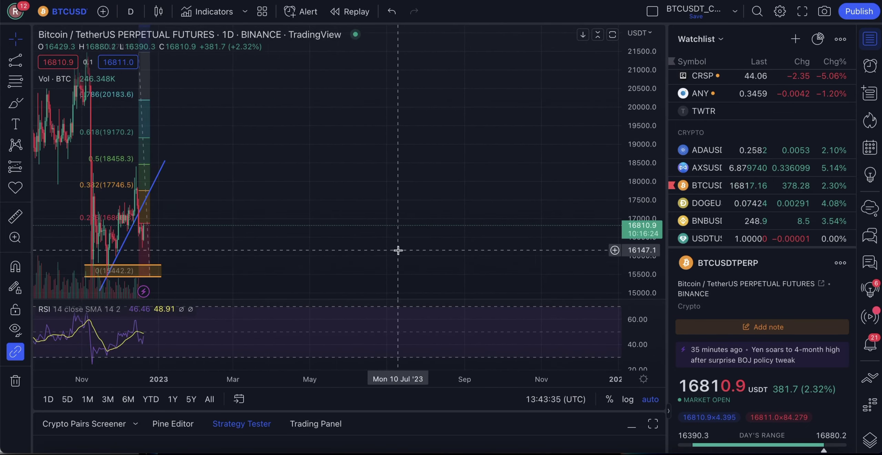
scroll(398, 250, up, 10)
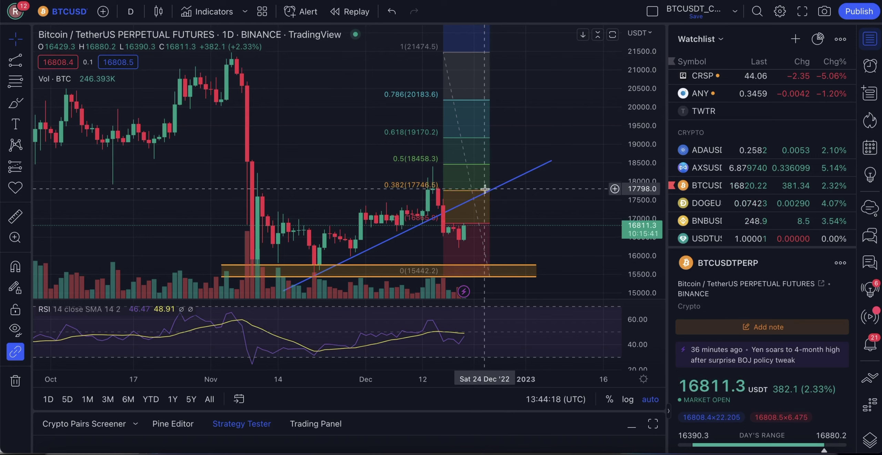
click(447, 193)
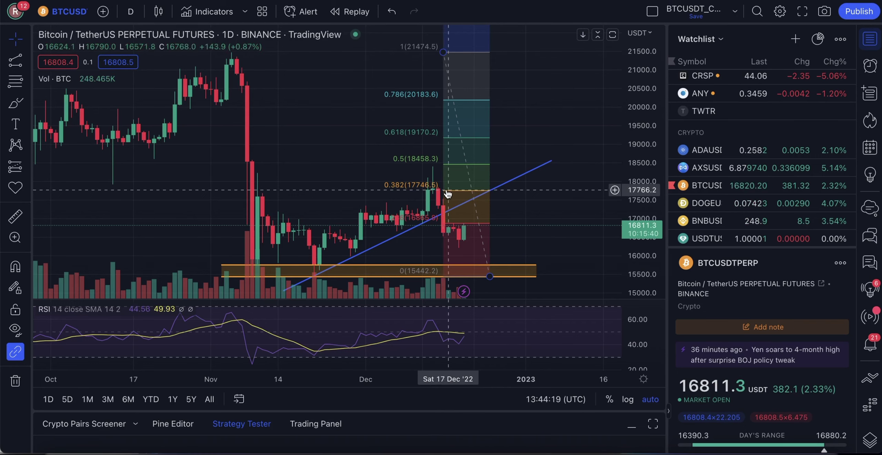
click(488, 192)
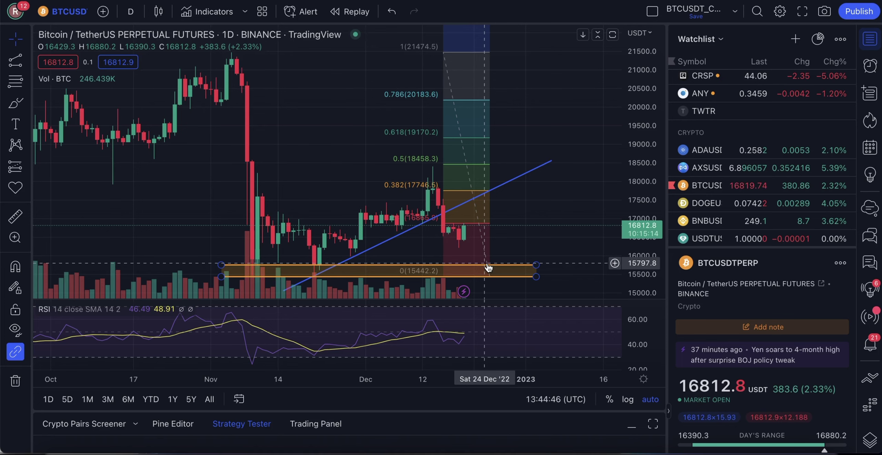
Step: Place a long position near 16,845.5 with target 17,766.2 (+5.47%) and stop 16,512.2 (-1.98%)
click(310, 0)
click(134, 169)
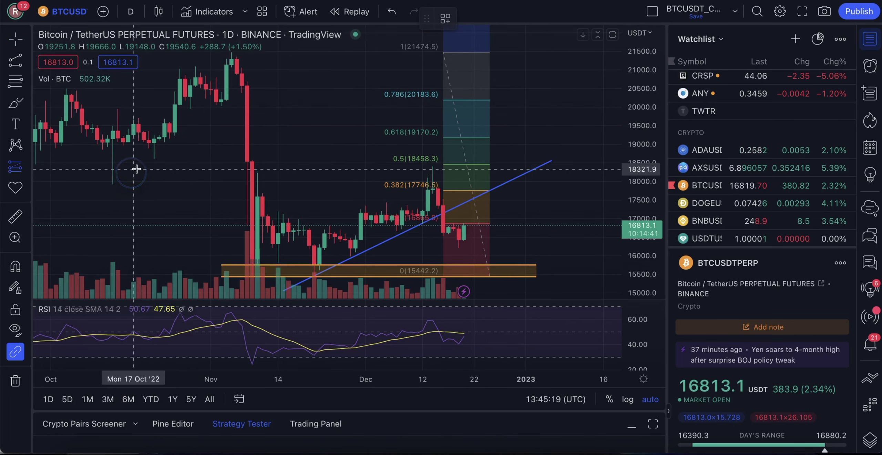
click(558, 224)
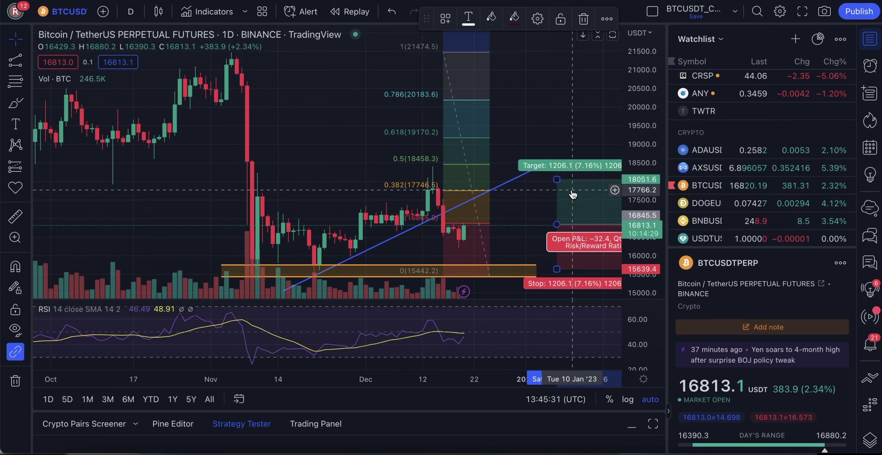
drag(557, 269, 555, 259)
drag(556, 179, 549, 190)
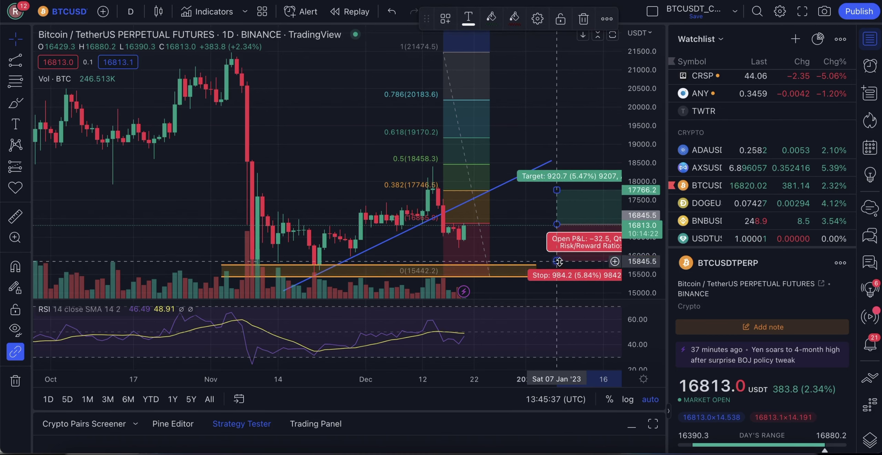
drag(559, 260, 567, 234)
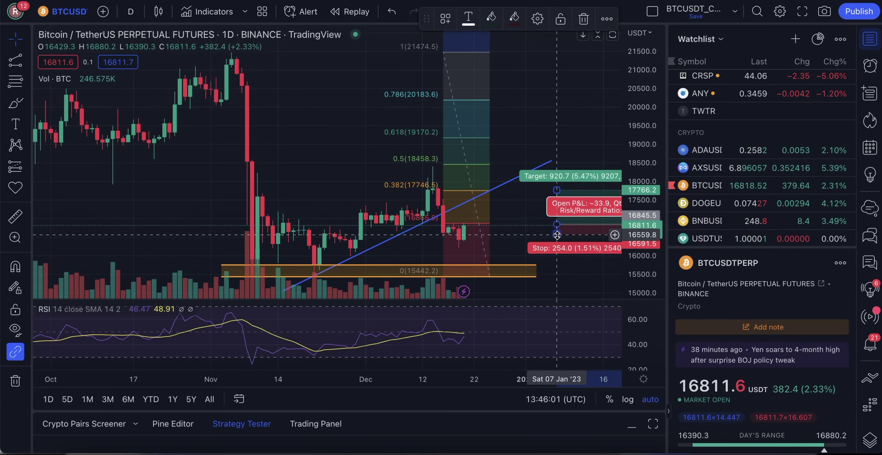
drag(557, 234, 557, 237)
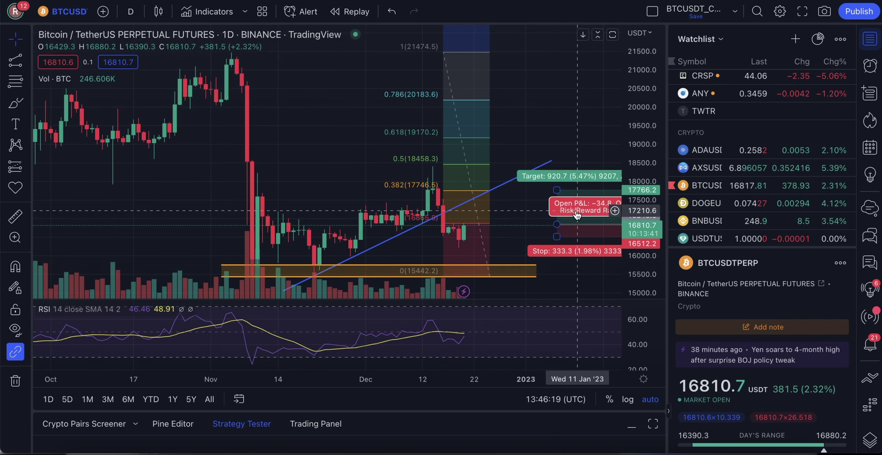
Step: Place a short position at the current price, stop 254.0 (1.51%) above and target 1063.6 (6.32%) below
click(494, 224)
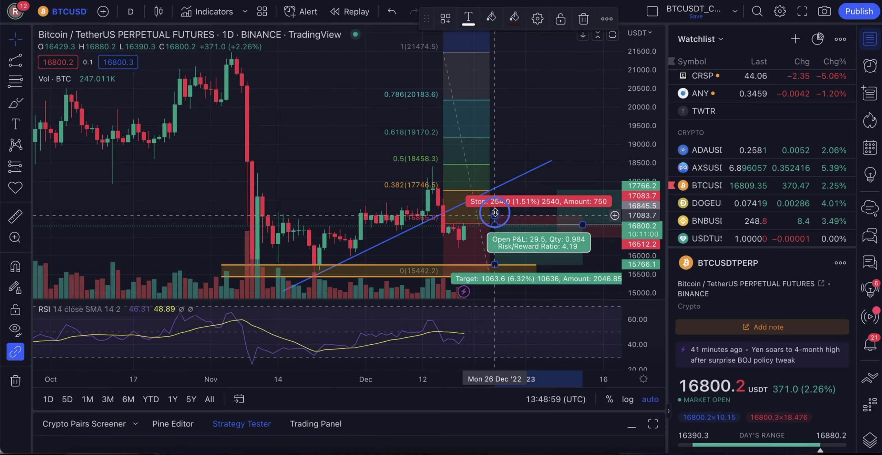
Step: Drag the short position's stop up to about 17,798, 968.3 (5.75%) above entry
drag(495, 213, 502, 190)
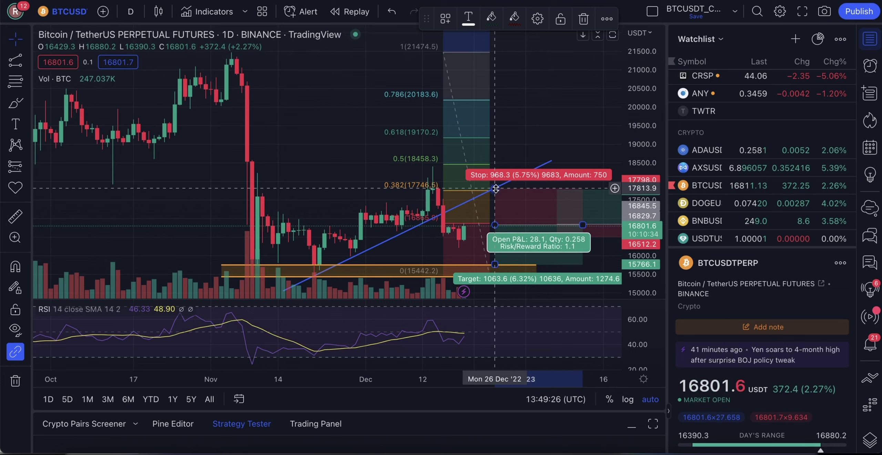
Step: Select and deselect the long position to review its levels, then list the open browser windows
click(556, 225)
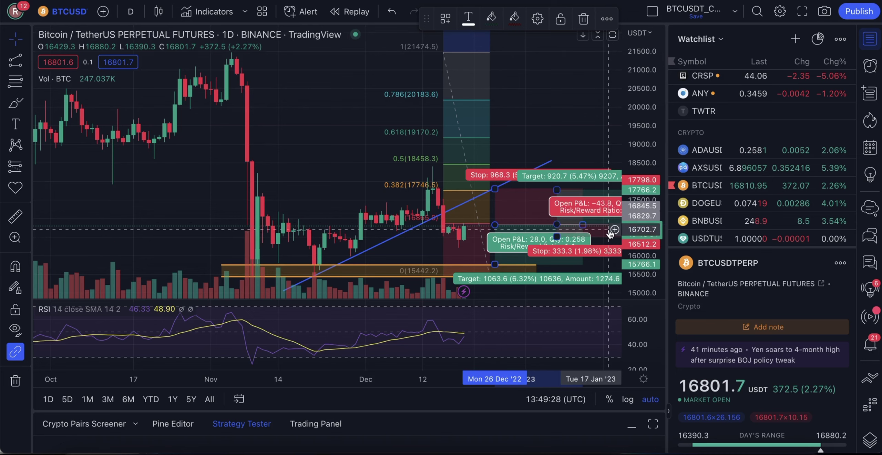
click(608, 191)
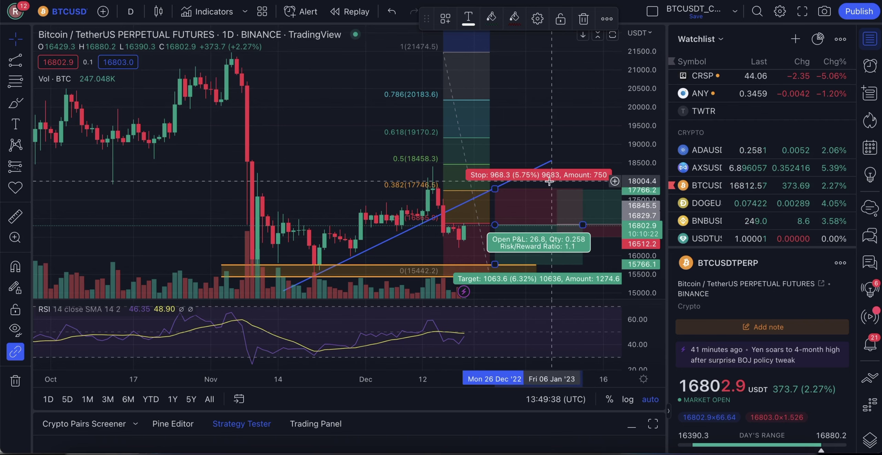
click(303, 0)
Step: Switch between the Bybit and TradingView windows and highlight the expected stop-loss amount
click(303, 0)
click(303, 0)
click(381, 132)
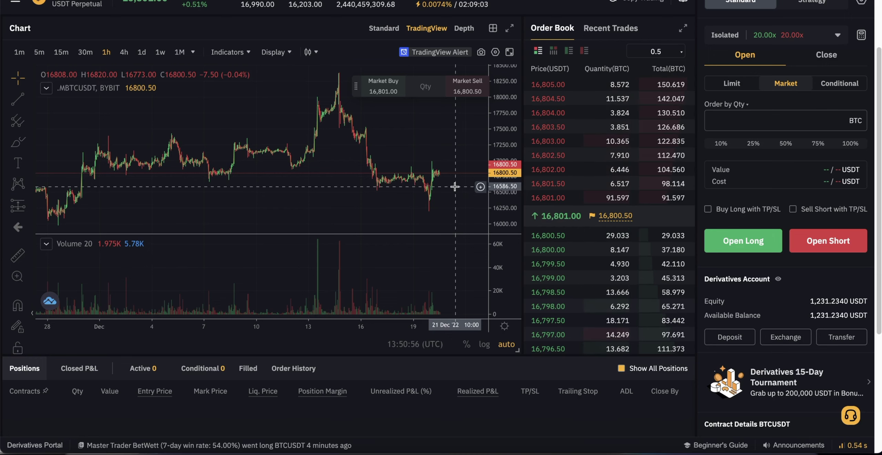
scroll(724, 206, up, 2)
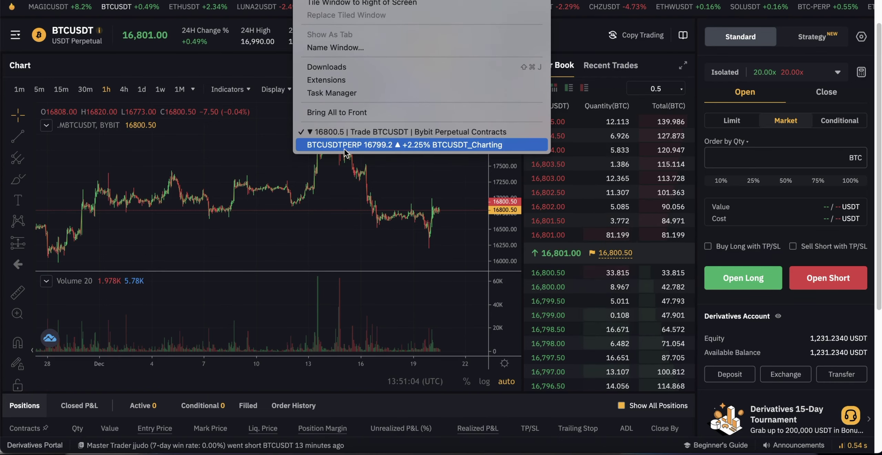
click(413, 89)
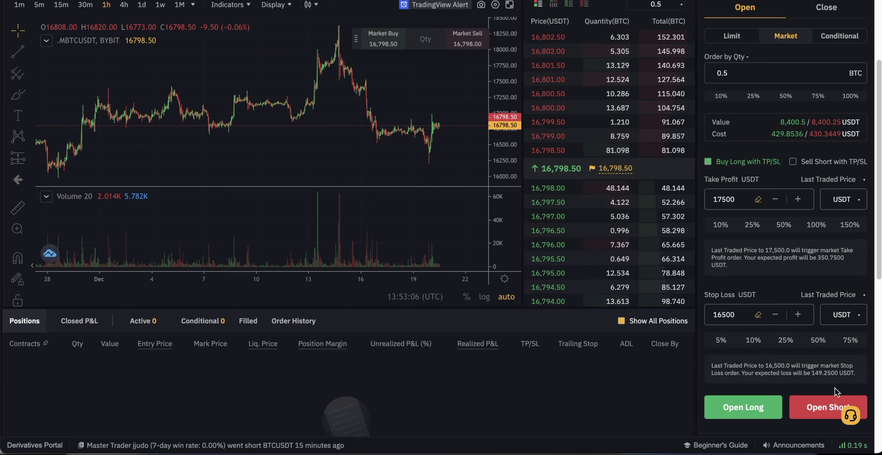
drag(831, 374, 811, 373)
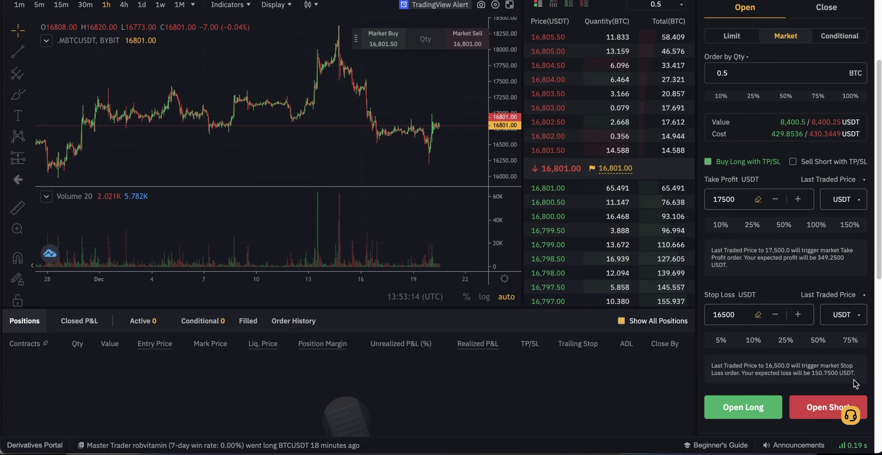
drag(854, 372, 811, 373)
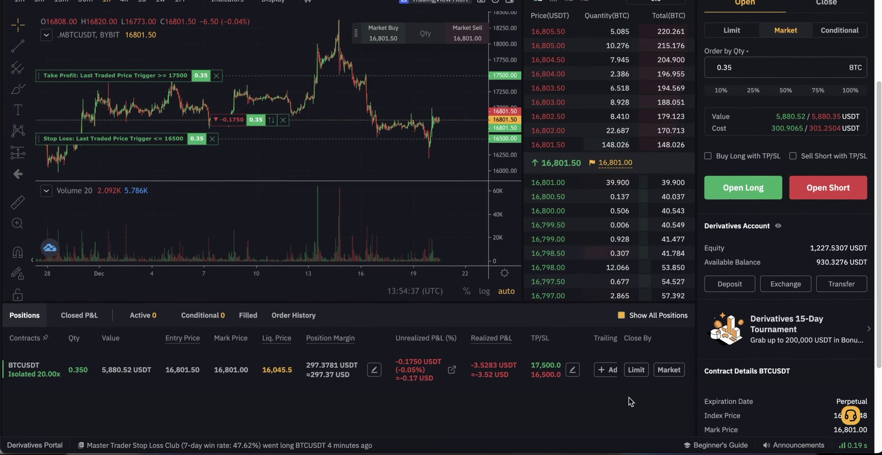
scroll(781, 194, up, 3)
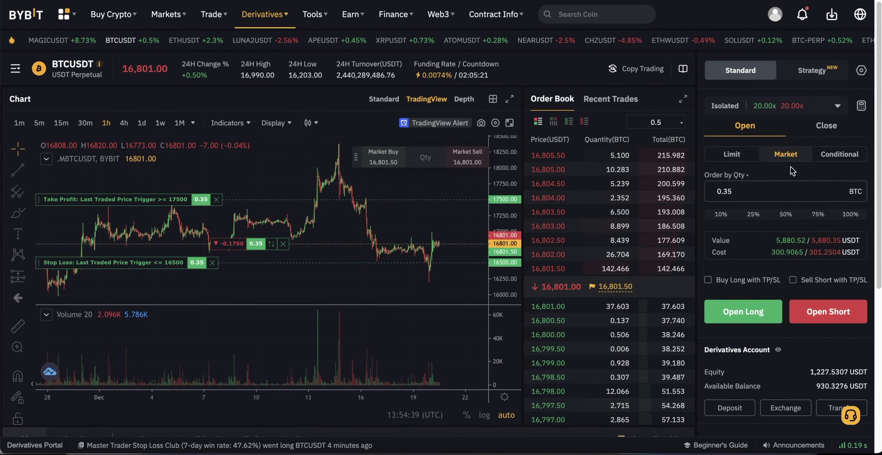
click(861, 70)
click(814, 121)
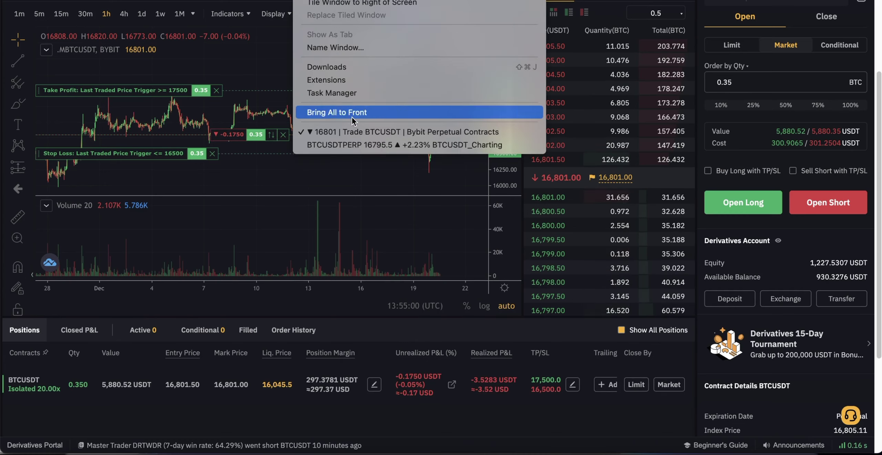
click(403, 144)
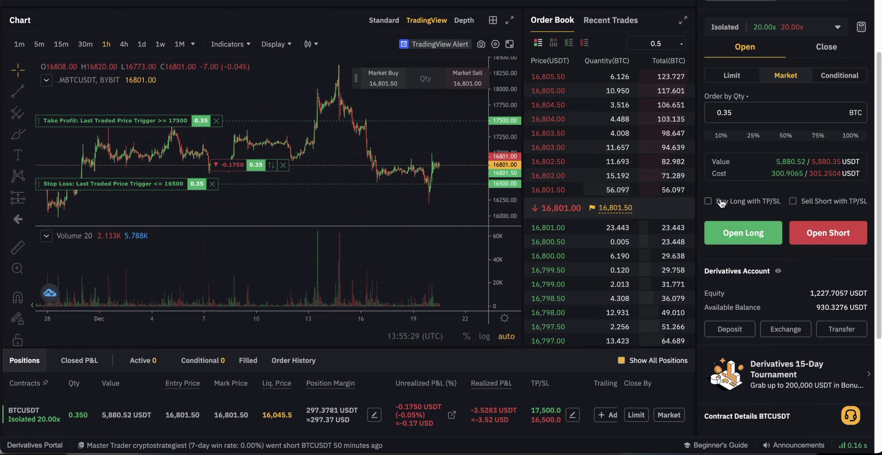
Step: Enable TP/SL for a short with take profit 15700 and stop loss 17800
click(721, 203)
click(747, 201)
click(820, 203)
scroll(794, 262, down, 1)
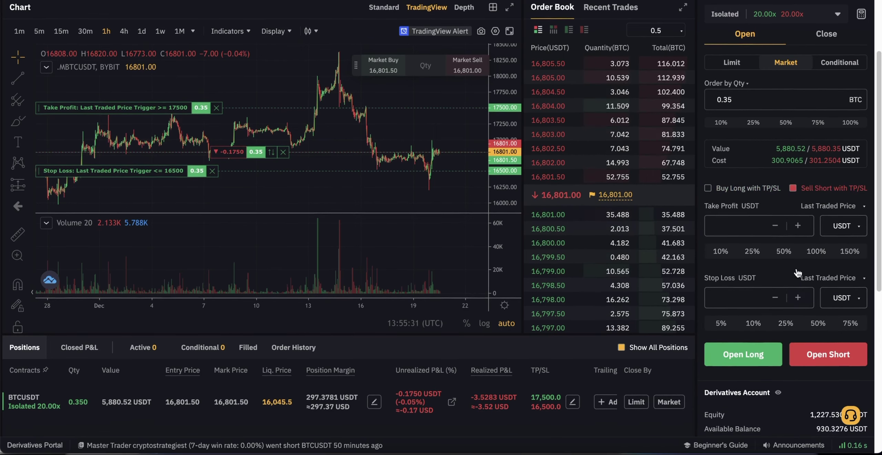
click(744, 227)
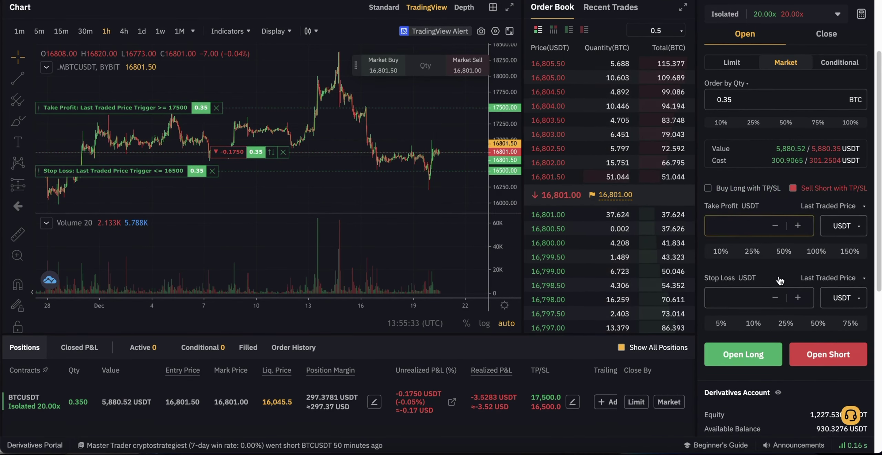
text(15)
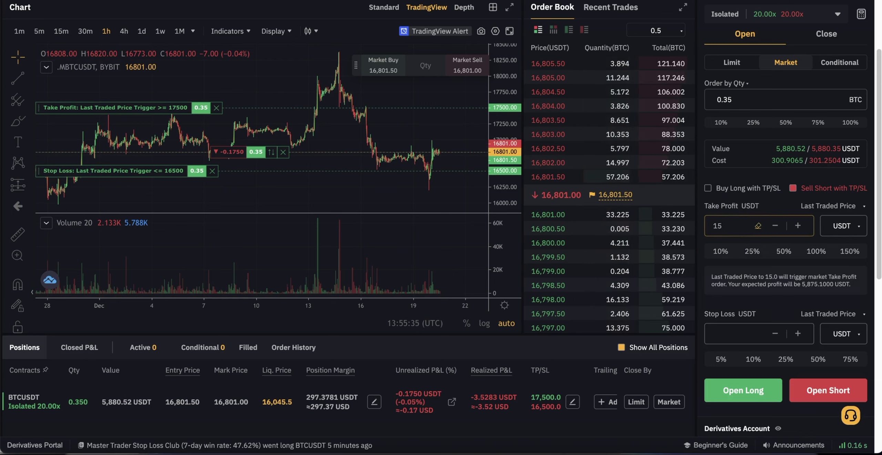
text(700)
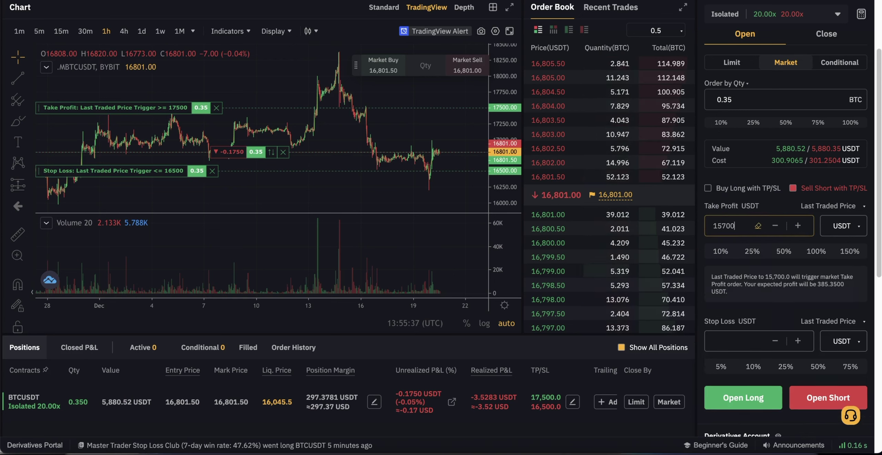
click(734, 338)
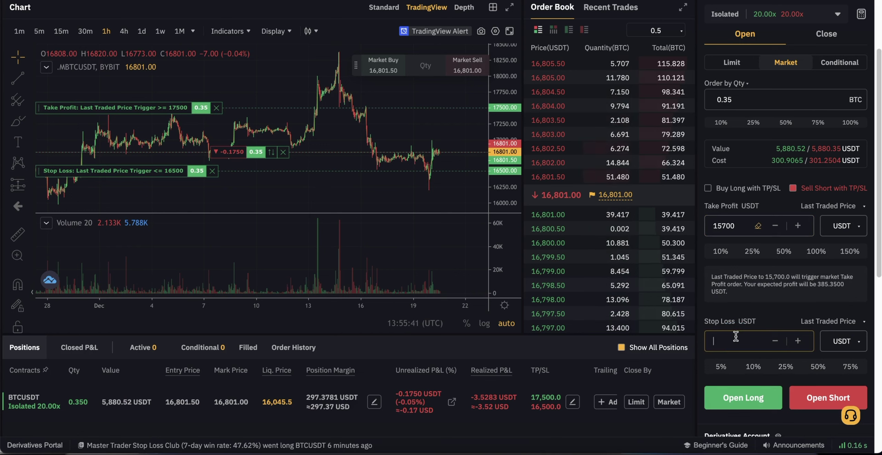
text(17800)
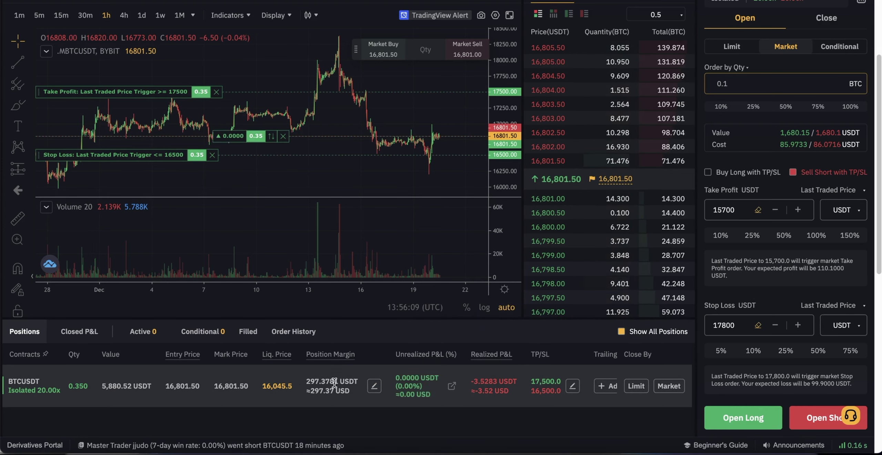
Step: Open the 0.1 BTC short at market and list the open browser windows
click(817, 419)
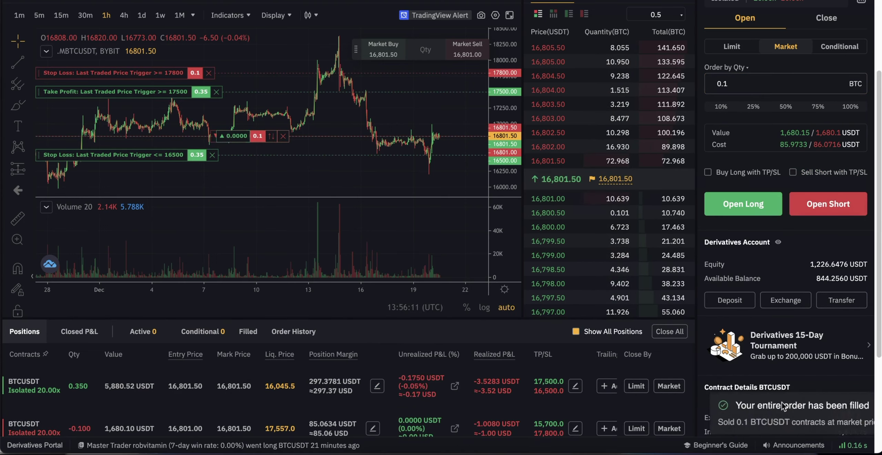
scroll(466, 410, down, 3)
scroll(567, 419, up, 5)
scroll(566, 420, down, 2)
click(300, 1)
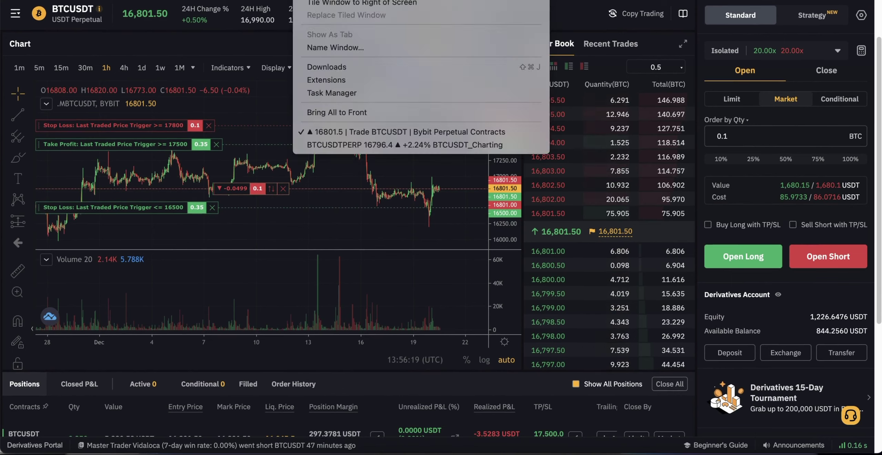
Step: Bring the TradingView BTCUSDT_Charting window with the daily short setup to the front
click(379, 131)
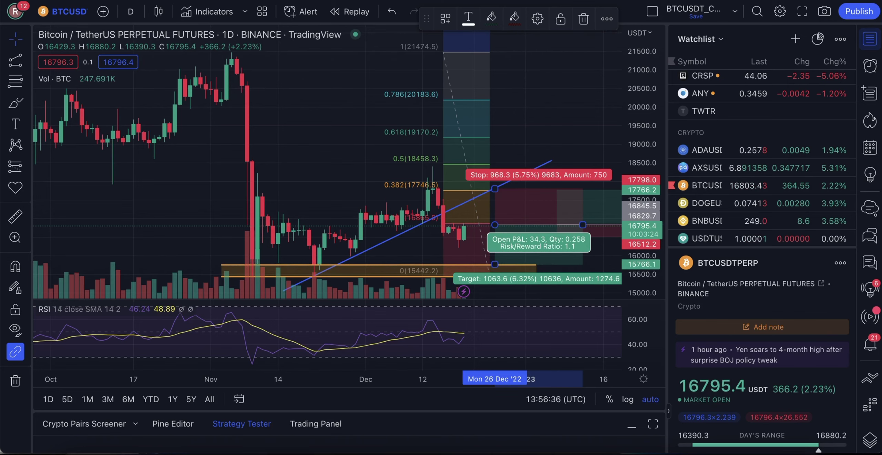
Step: Return to Bybit, switch the order type to Limit, and enter 15700 as the order price
click(303, 0)
click(413, 132)
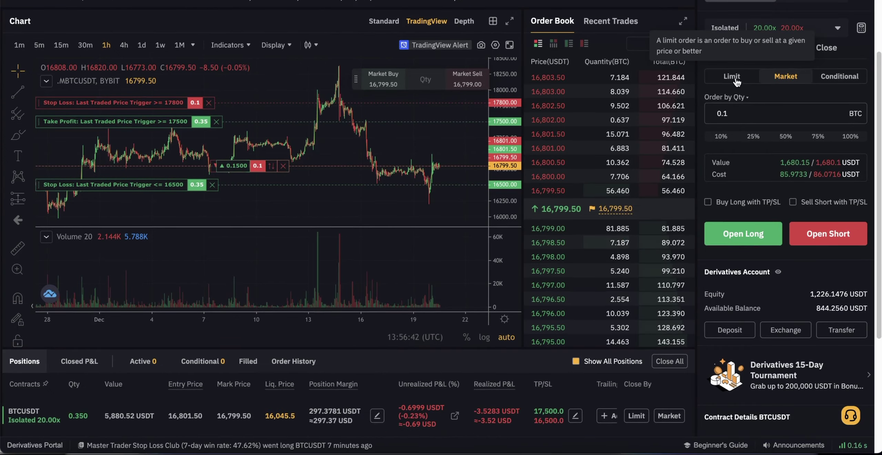
click(735, 80)
scroll(735, 80, up, 1)
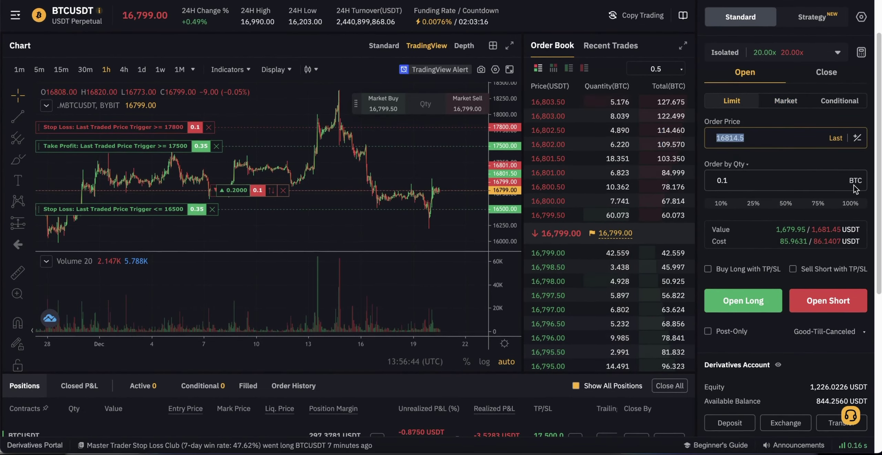
text(15)
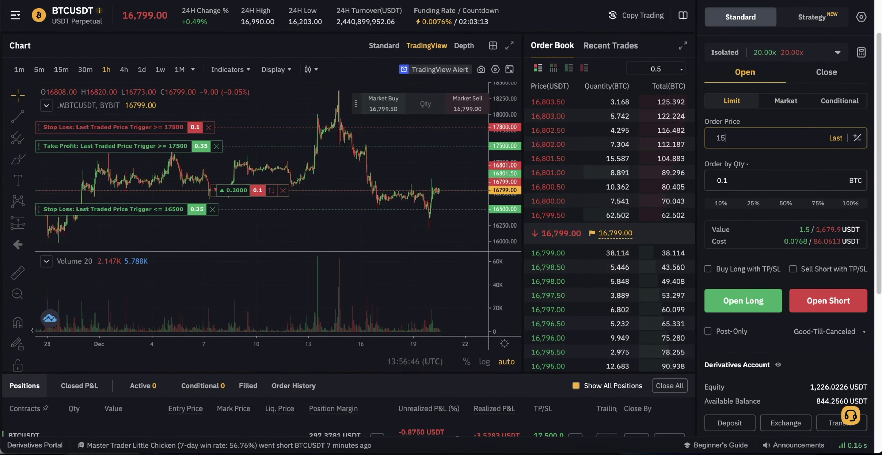
text(700)
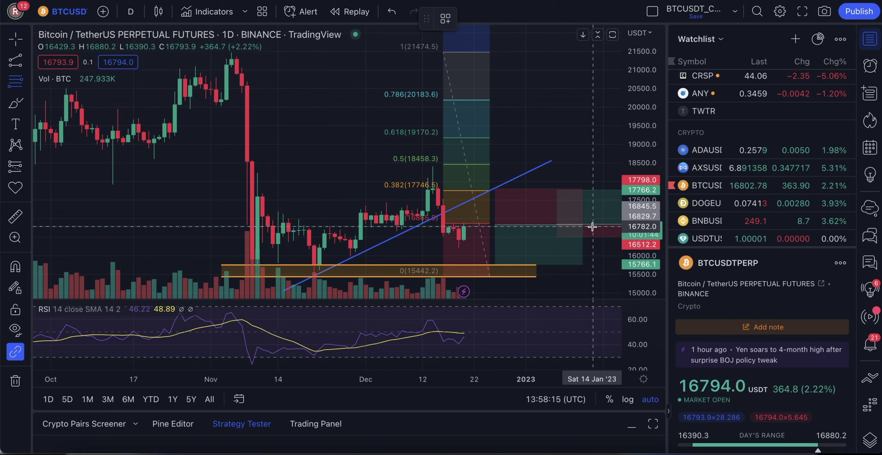
Step: Replace the long-position drawing with a Trend-Based Fib Extension anchored near 15,750 and 16,766
click(532, 210)
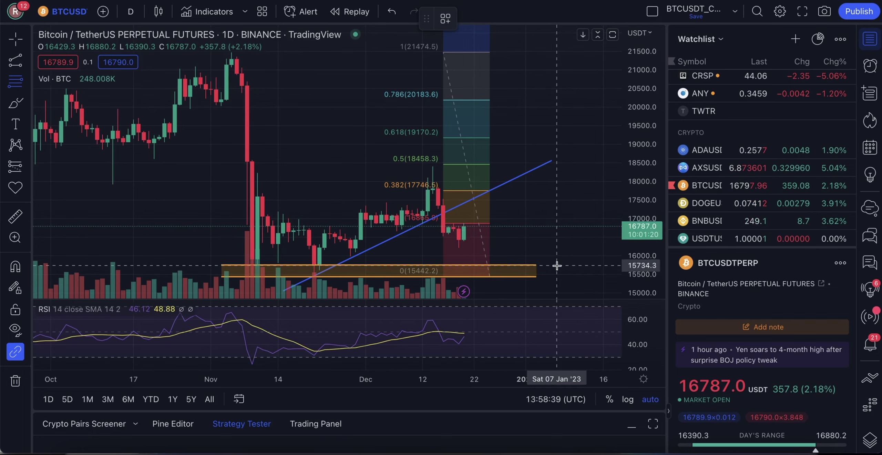
click(557, 265)
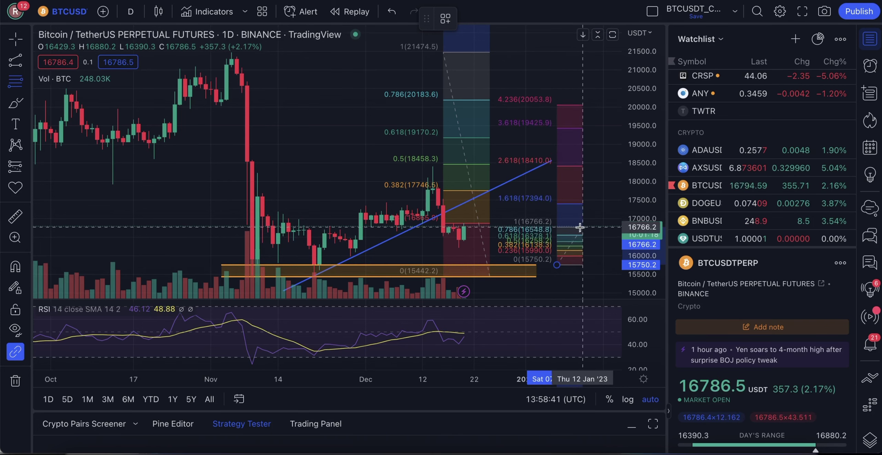
click(581, 226)
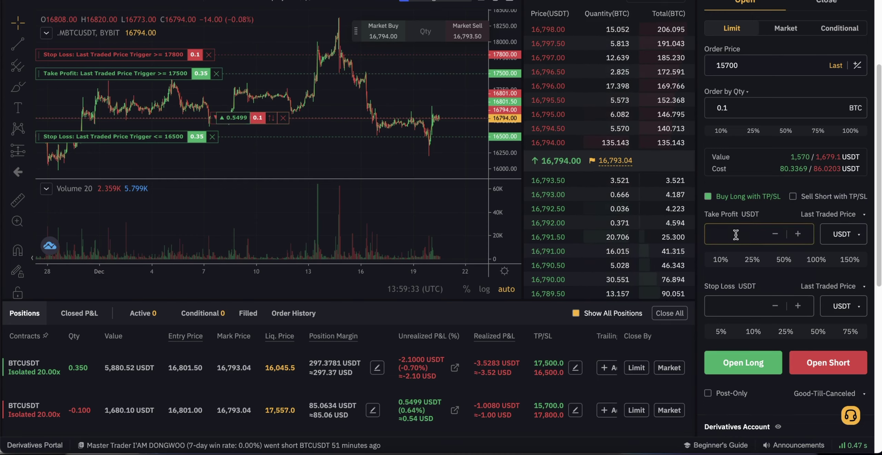
Step: Enter 16160 as the 15,700 long order's take-profit price
text(16160)
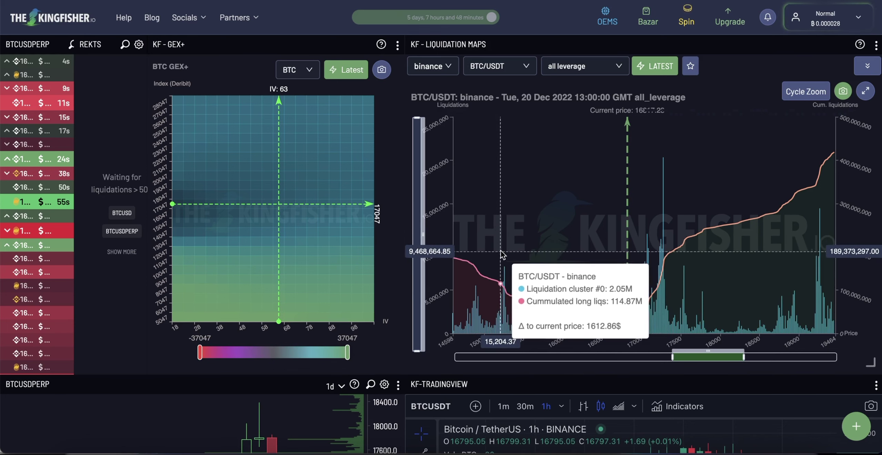
Step: Zoom out the Kingfisher liquidation map, then start entering a 15550 stop loss on Bybit
scroll(505, 333, down, 3)
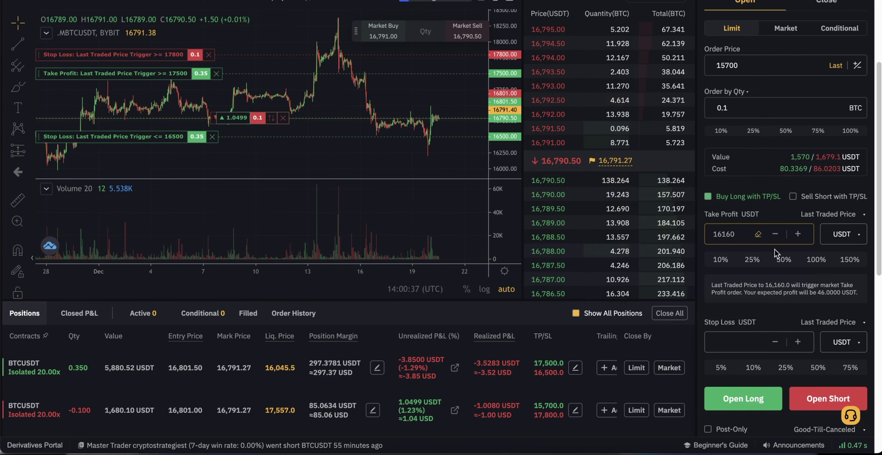
click(746, 337)
text(15)
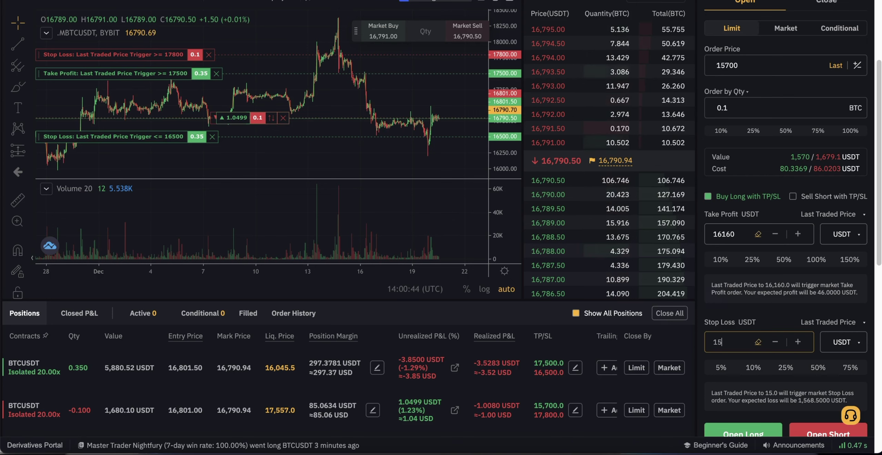
text(5)
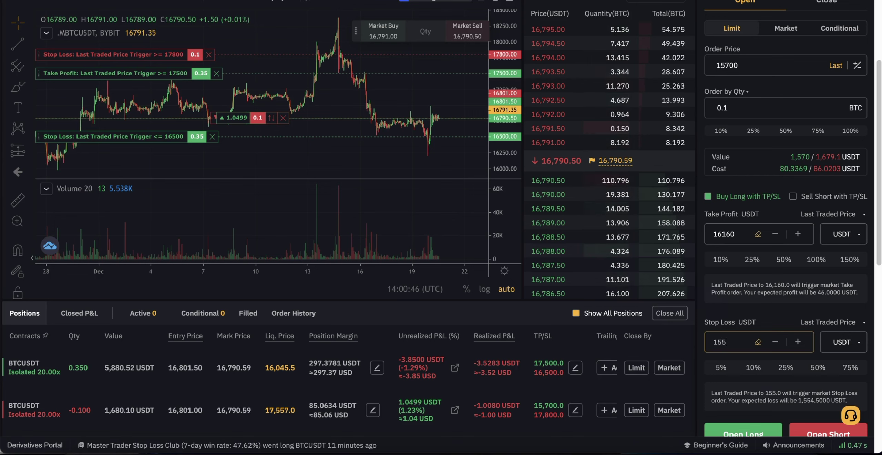
text(50)
Step: Set quantity to 0.7 BTC and submit the 15,700 long limit with TP 16,160, SL 15,550
click(727, 107)
key(BackSpace)
text(7)
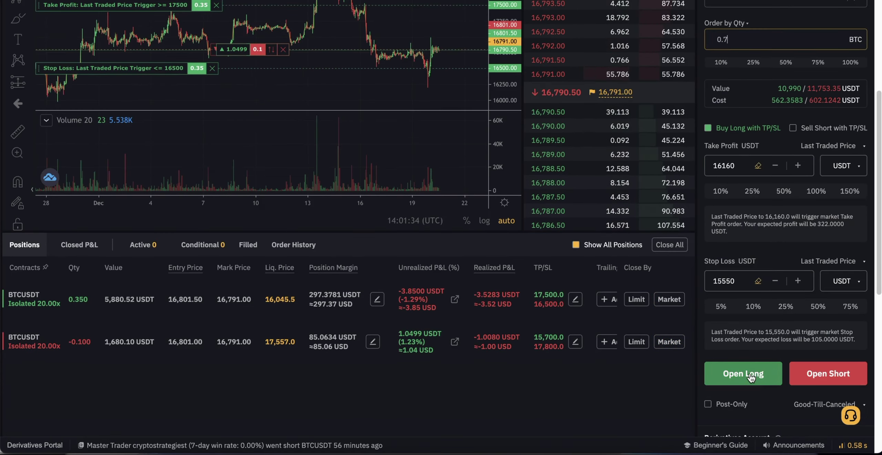
click(751, 373)
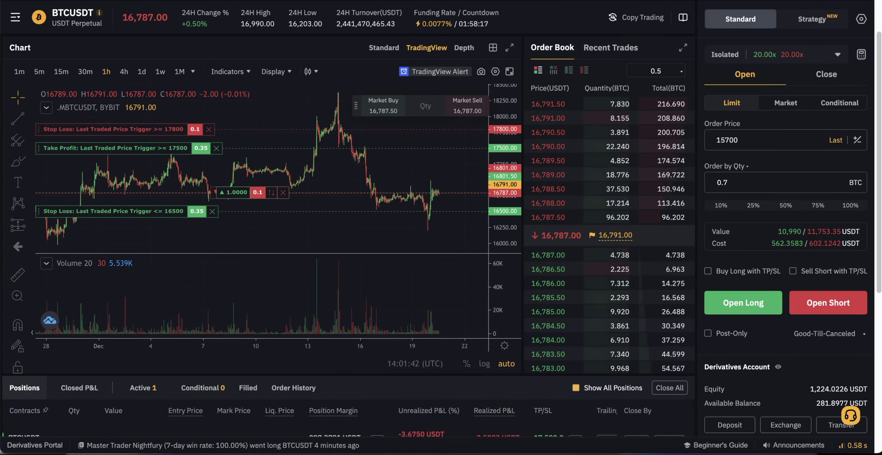
click(306, 1)
click(400, 145)
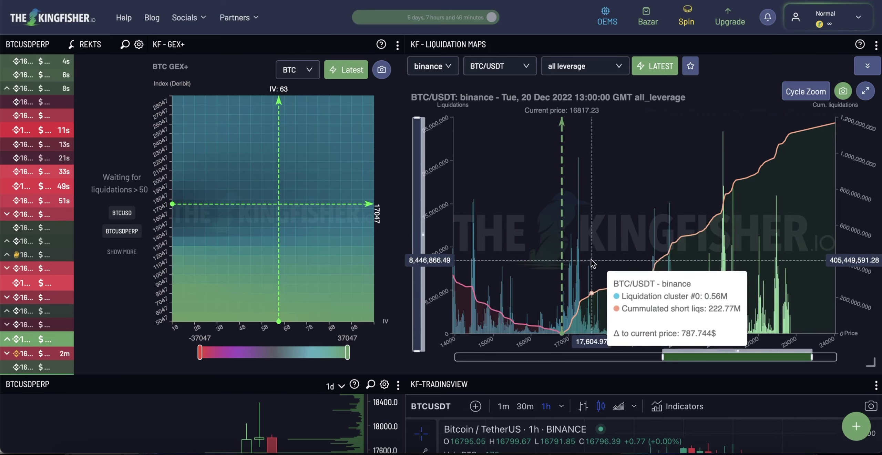
Step: Zoom the Kingfisher BTC/USDT liquidation map to roughly the 15,695–20,699 price range
scroll(592, 264, up, 3)
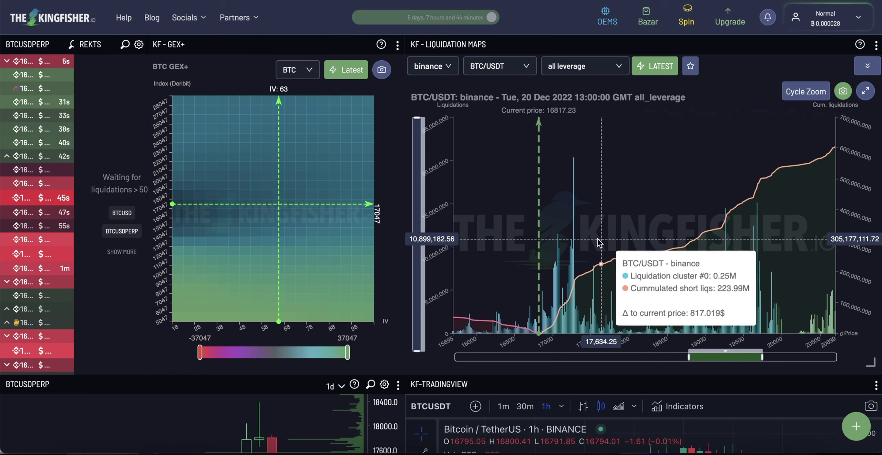
Step: On Bybit, overwrite the 15700 order price, typing 17 toward a 17,000s price
click(307, 1)
click(374, 132)
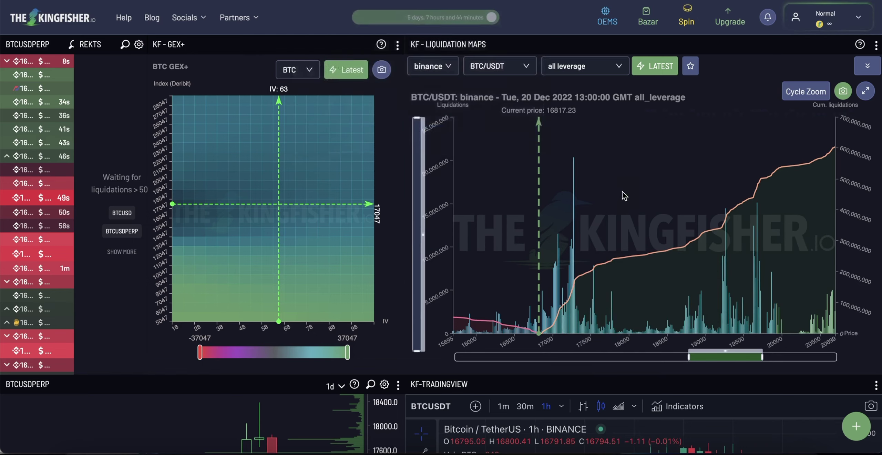
drag(758, 139, 693, 141)
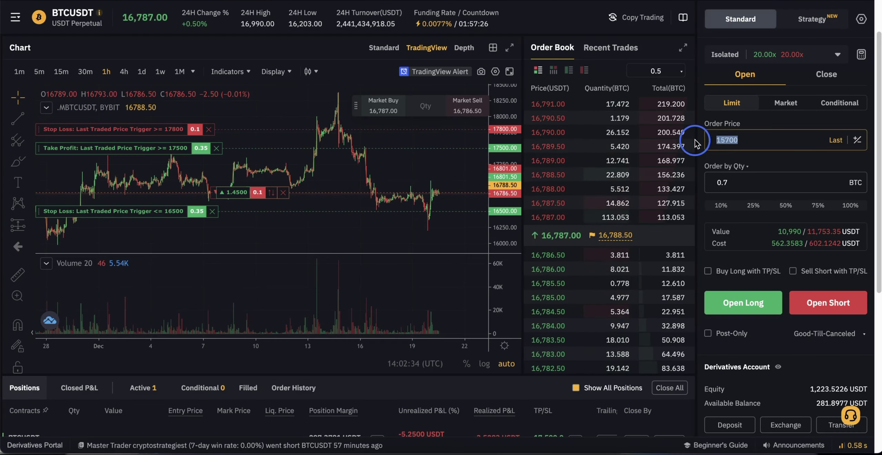
text(17)
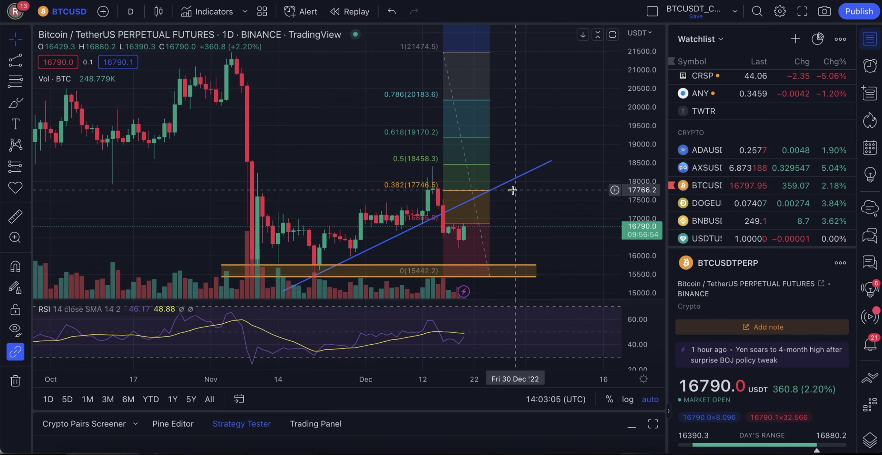
Step: Draw a Fib Retracement on the BTC daily chart from 17591.6 down to 16782.0
click(28, 169)
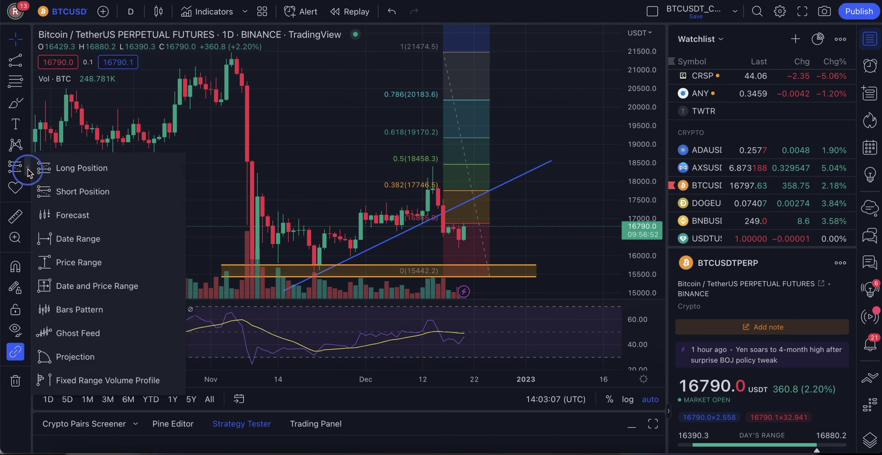
click(27, 82)
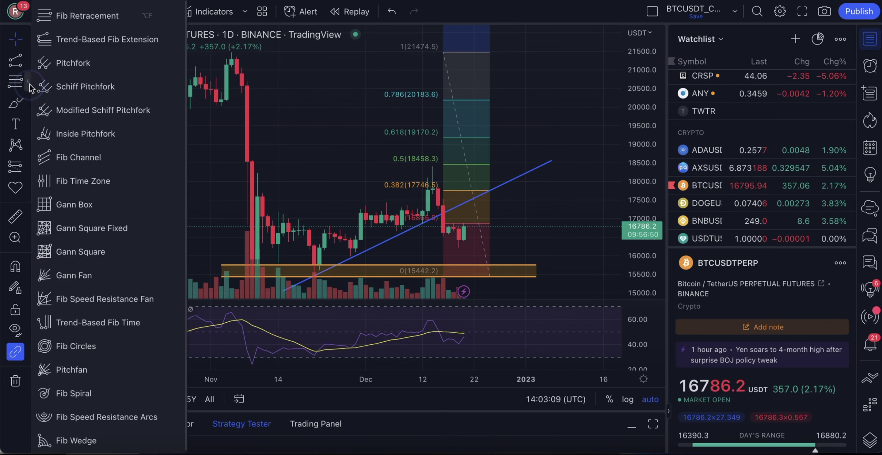
click(83, 16)
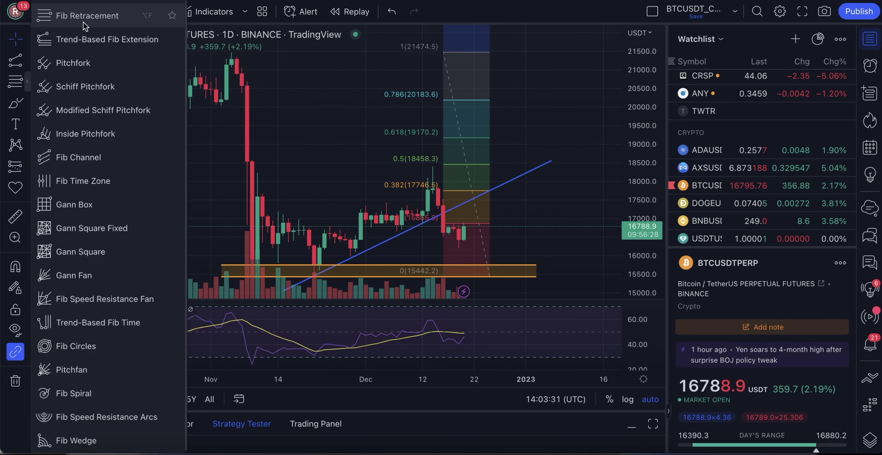
click(83, 22)
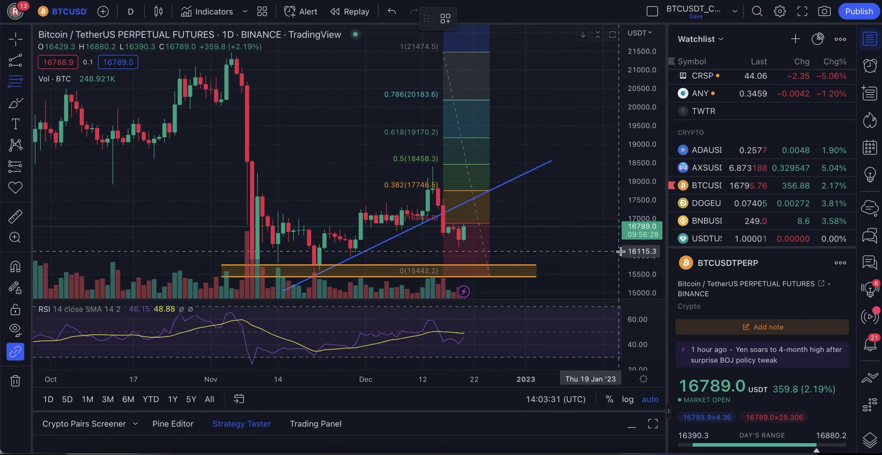
click(522, 196)
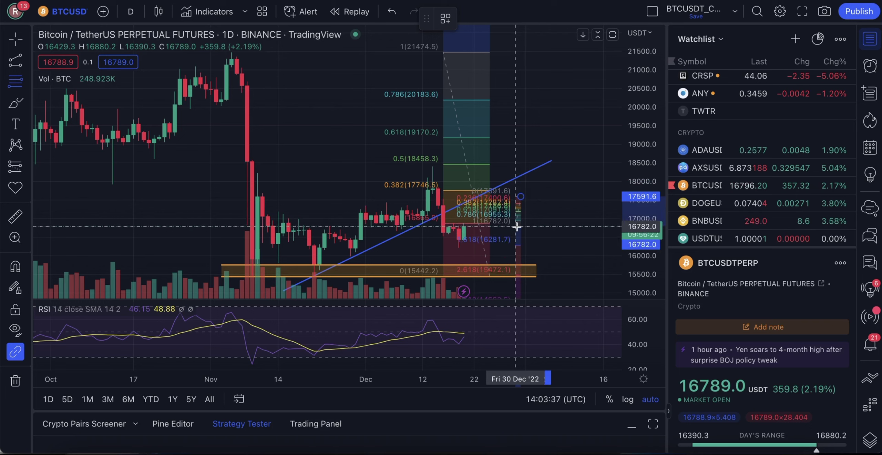
click(517, 227)
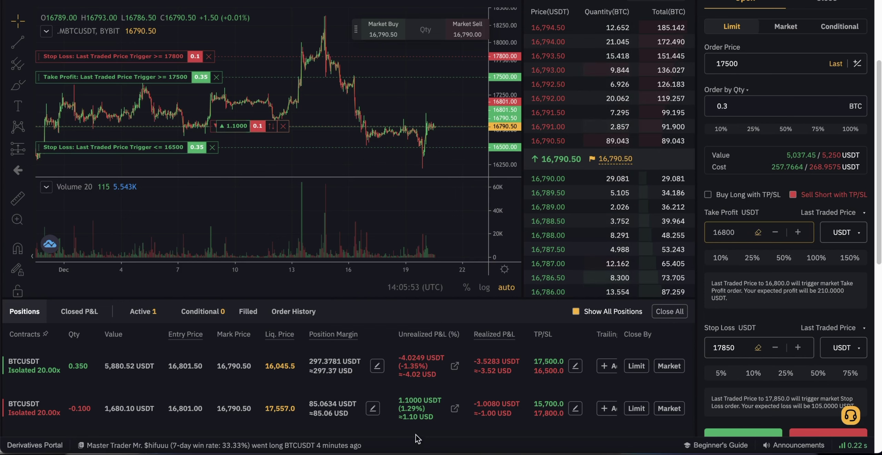
Step: Review the short order form, highlighting its 105 USDT expected stop-loss amount
right_click(345, 449)
click(379, 152)
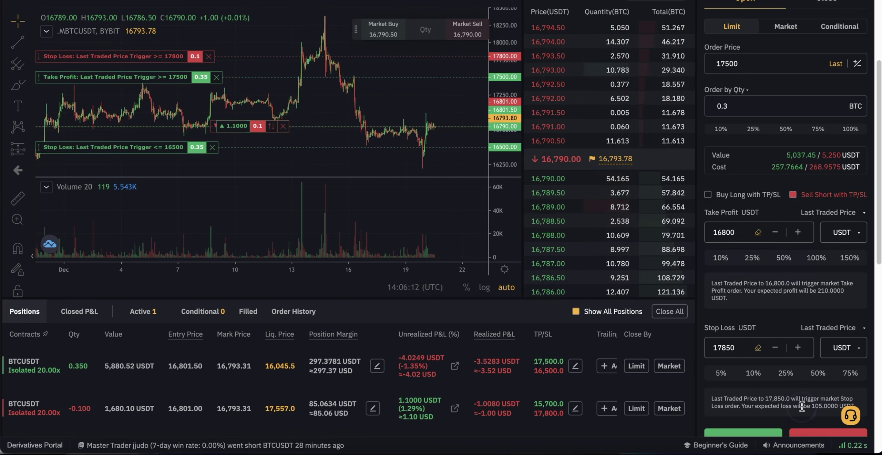
double_click(809, 405)
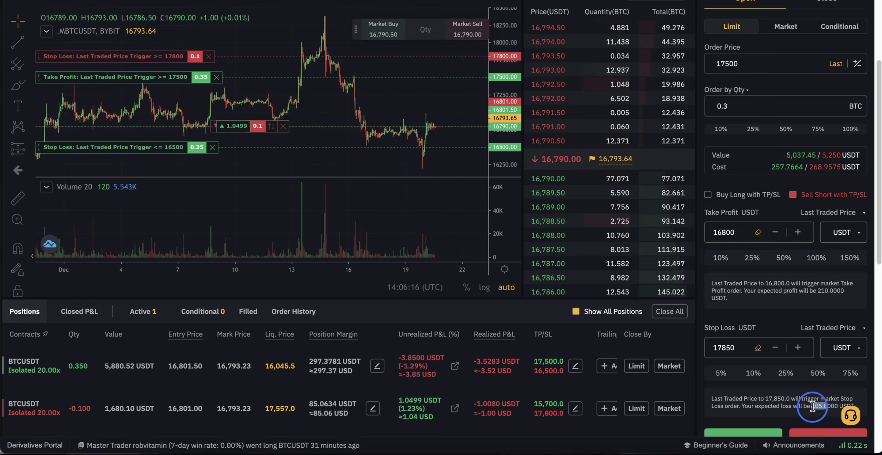
click(792, 404)
click(814, 407)
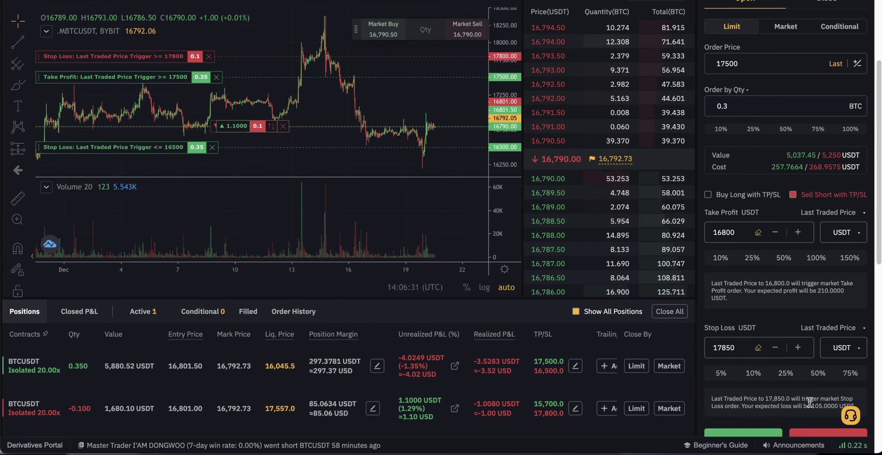
double_click(822, 404)
scroll(819, 403, down, 2)
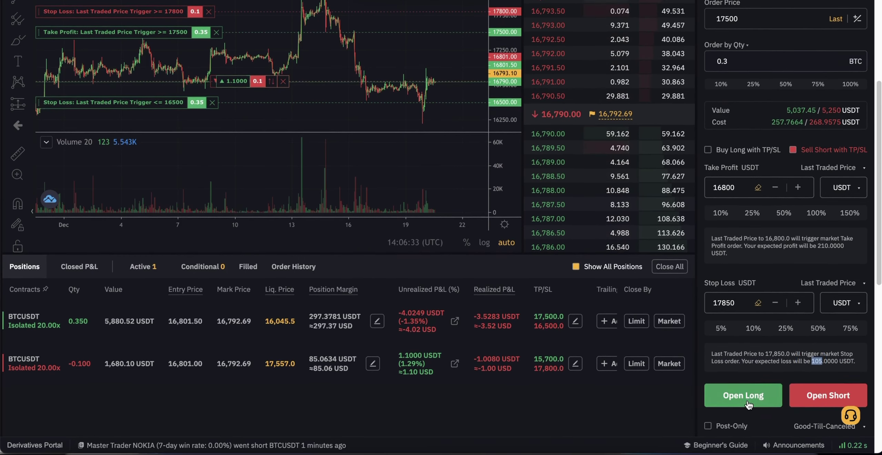
Step: Submit the 0.3 BTC short limit at 17500, confirm it under Active orders, return to Positions
click(816, 400)
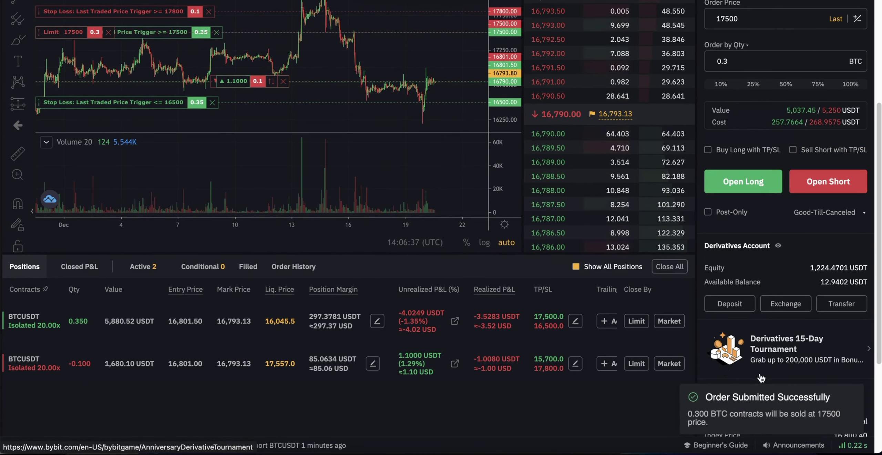
click(142, 267)
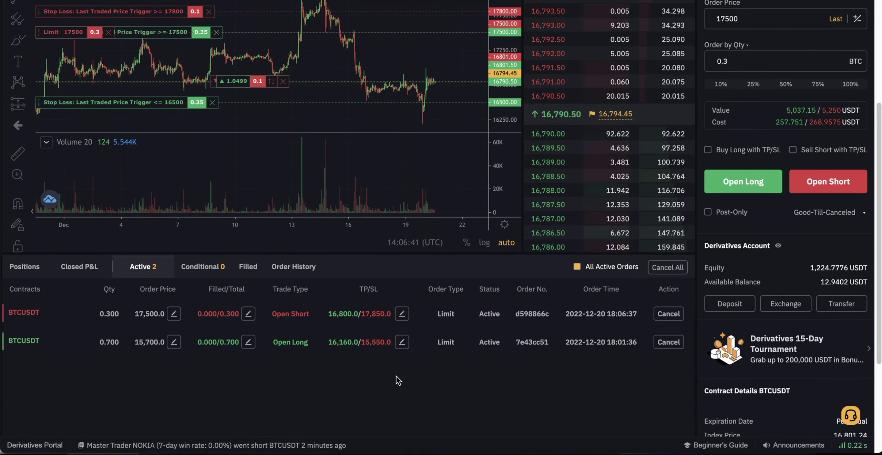
click(24, 266)
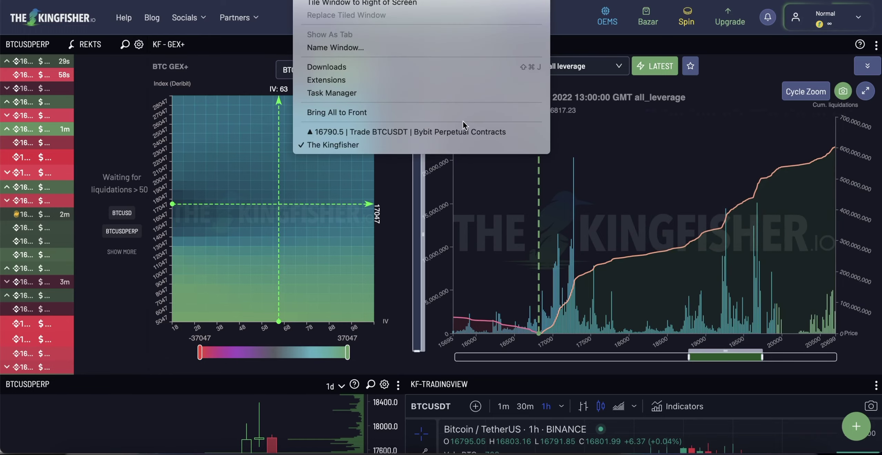
Step: Bring Bybit's BTCUSDT page forward, check open positions, and scroll back up to the chart
click(427, 132)
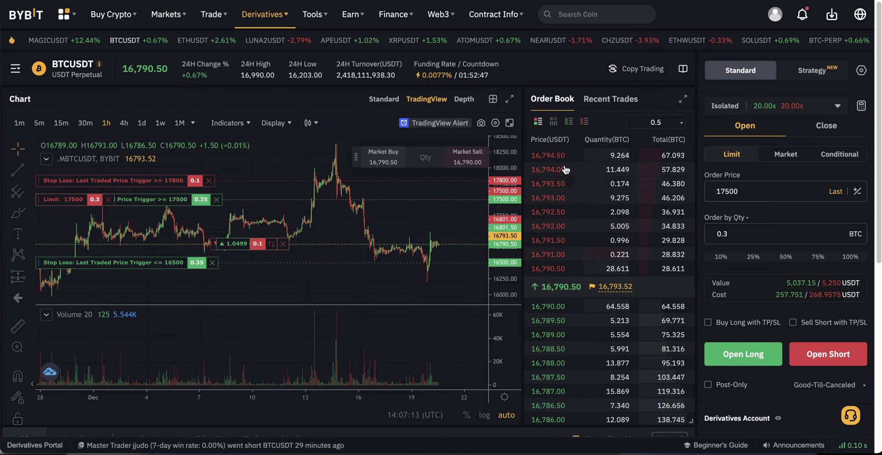
scroll(551, 328, down, 8)
scroll(547, 330, up, 2)
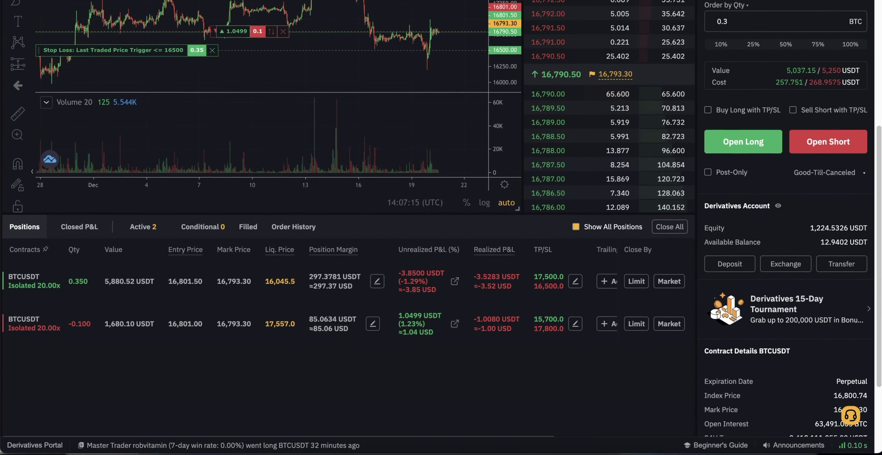
click(310, 0)
click(391, 145)
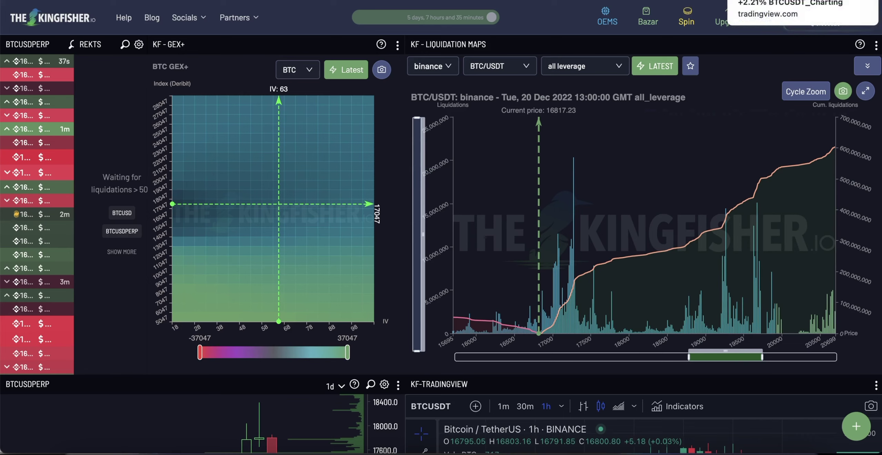
key(super+grave)
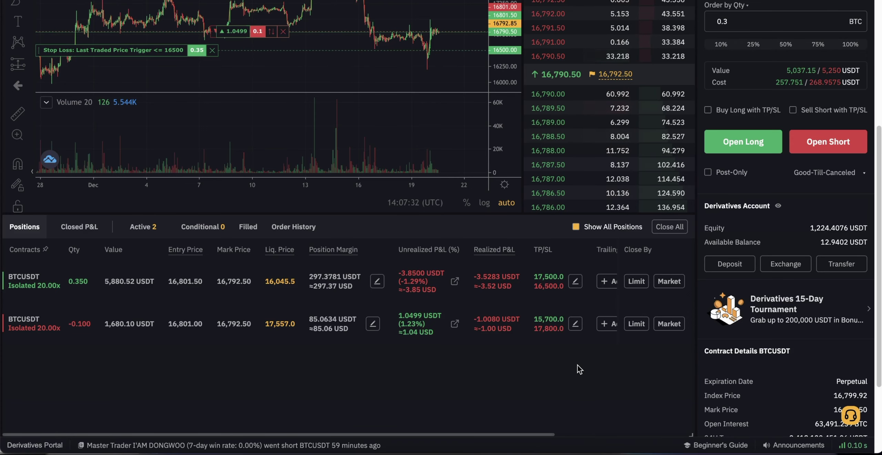
scroll(586, 372, up, 6)
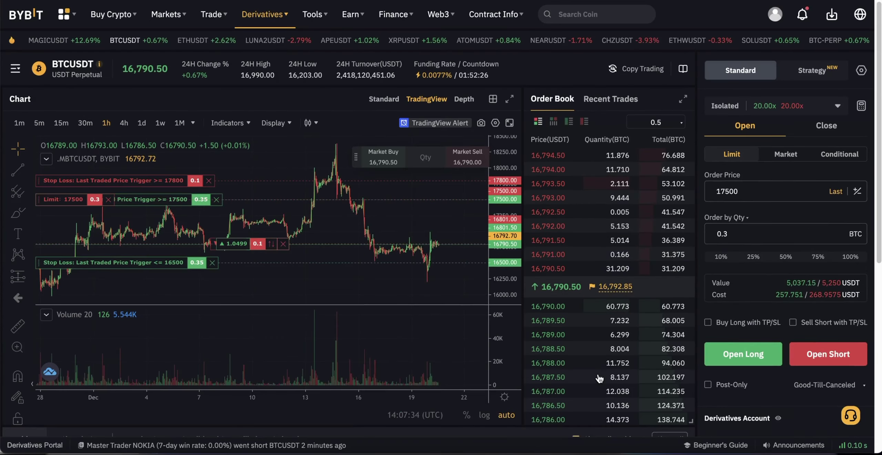